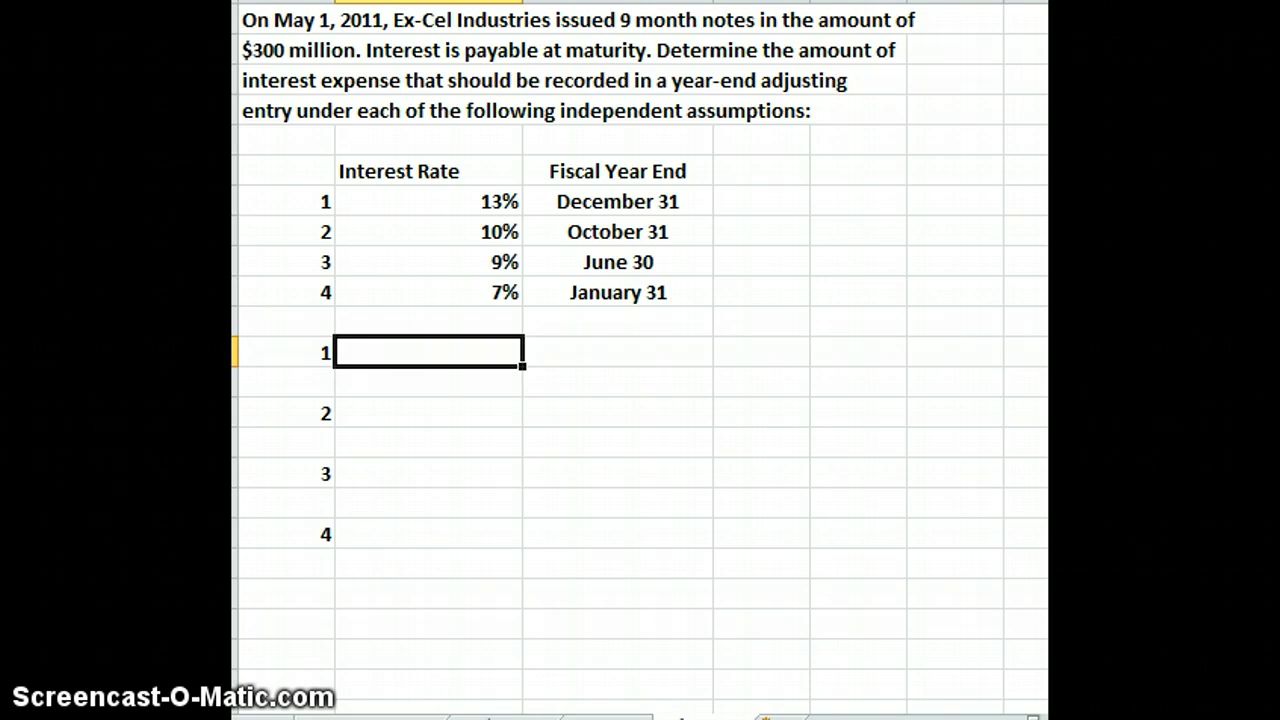
Enter =300000000*.13*(8/12) beside answer label 1 to get 26,000,000.
text(=300)
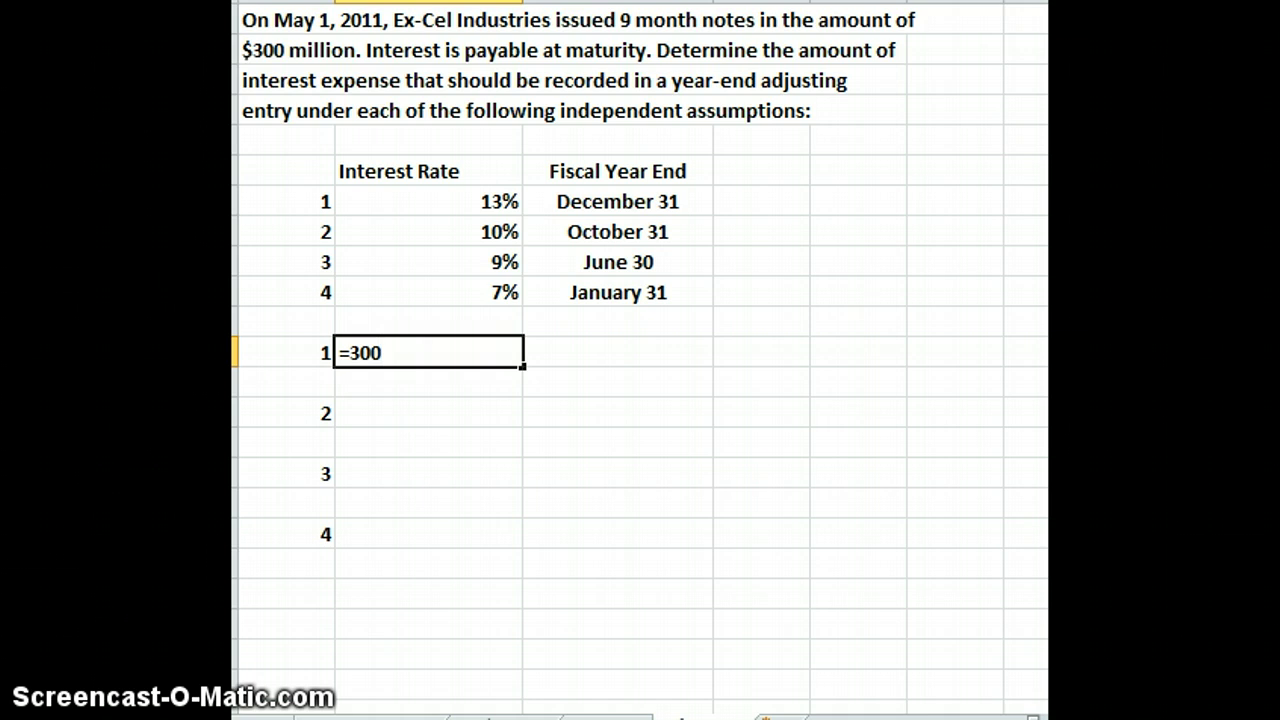
text(000000*)
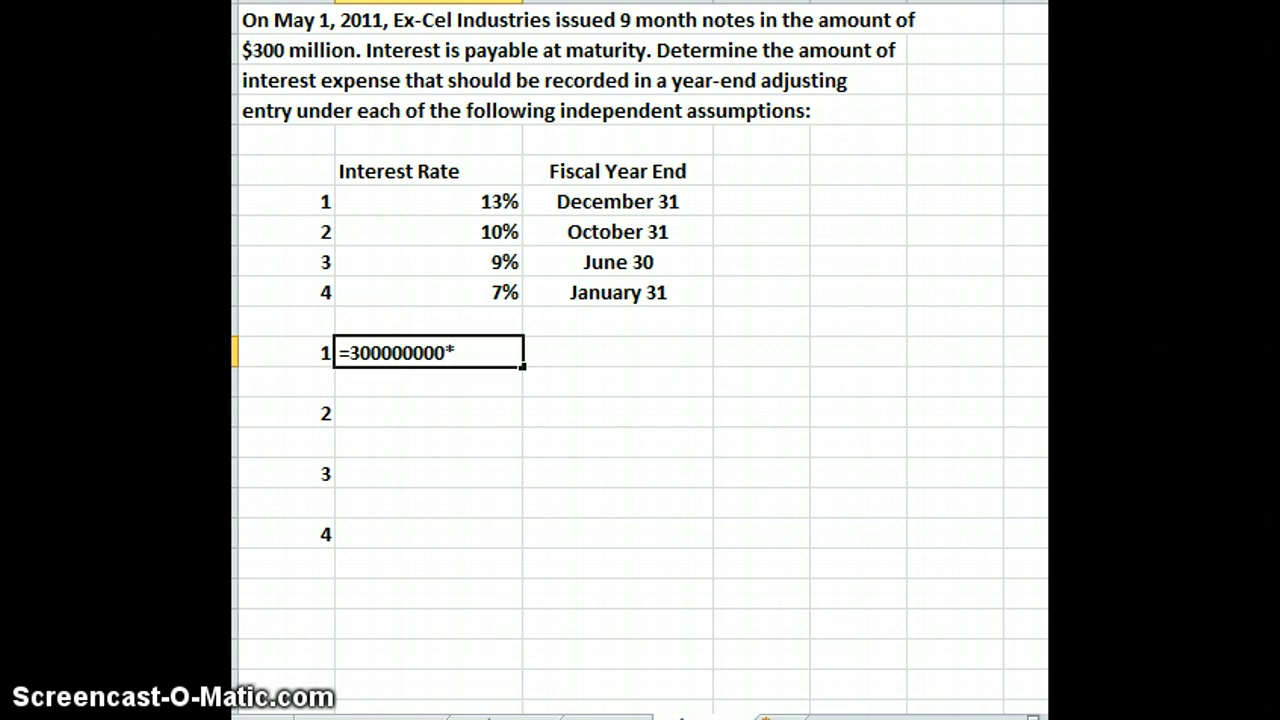
text(.13*(8)
text(/12))
key(Return)
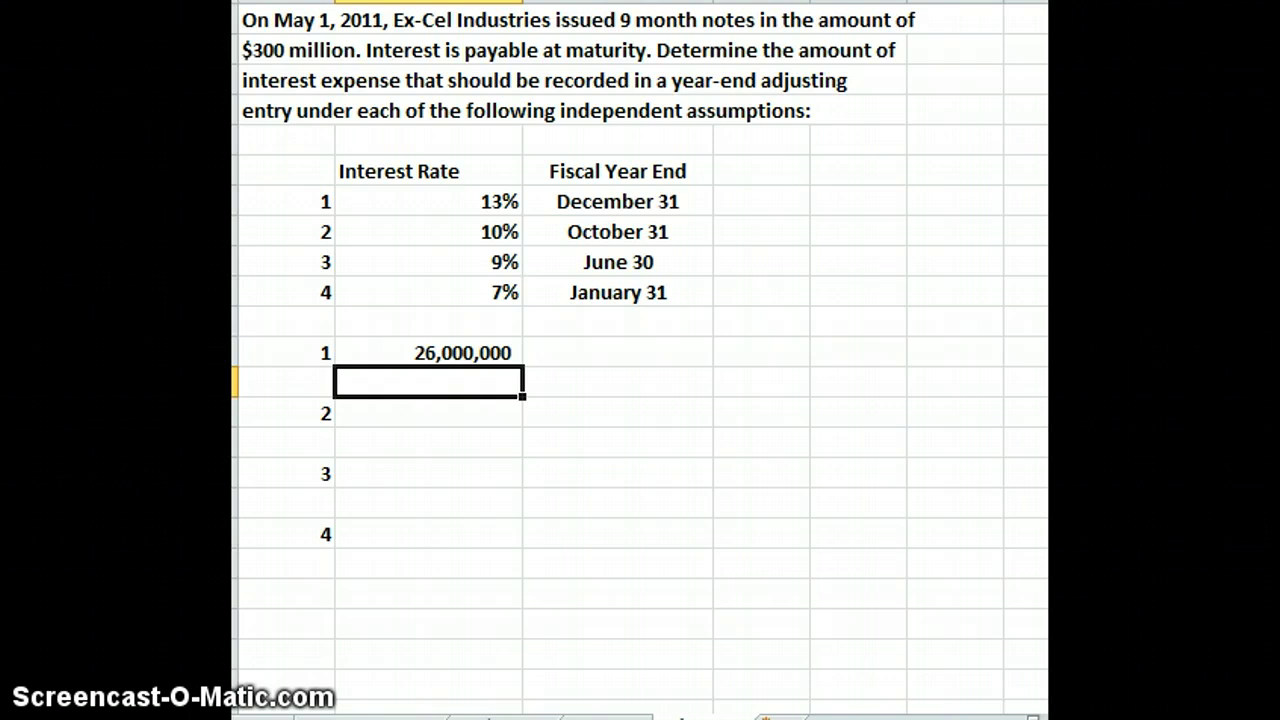
Enter =300000000*.10*(6/12) beside answer label 2, giving 15,000,000.
click(428, 412)
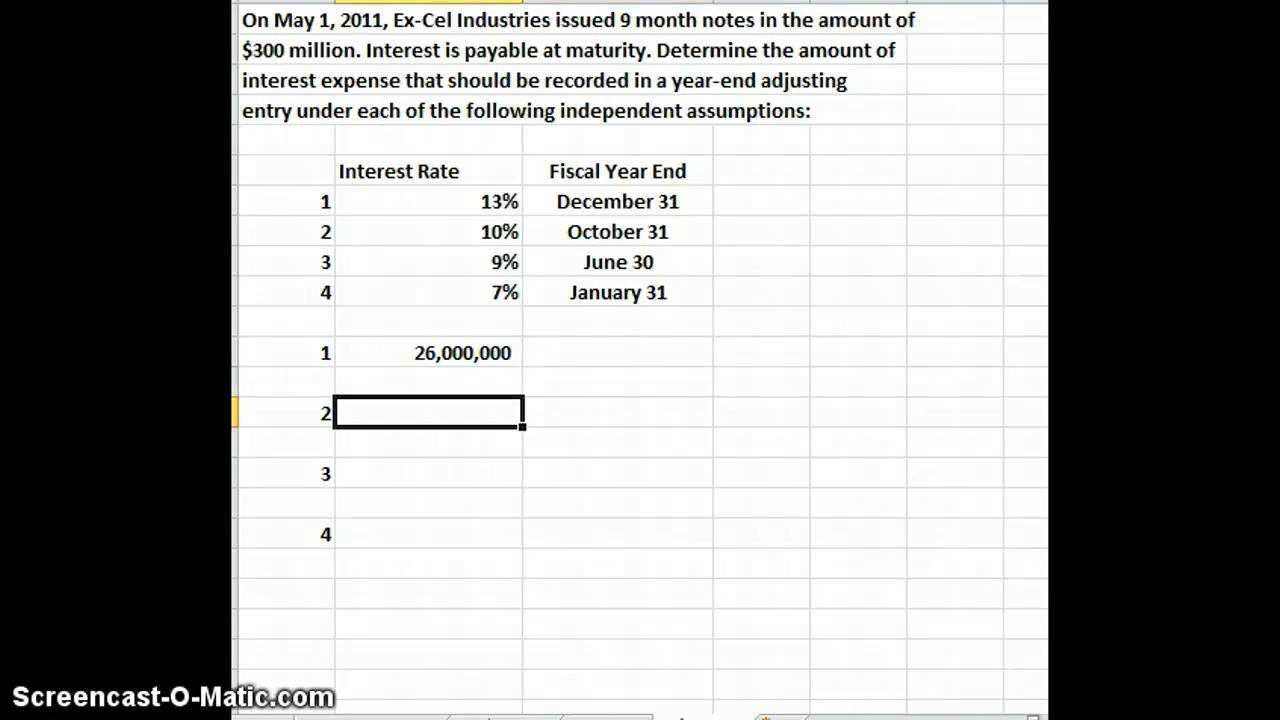
text(=)
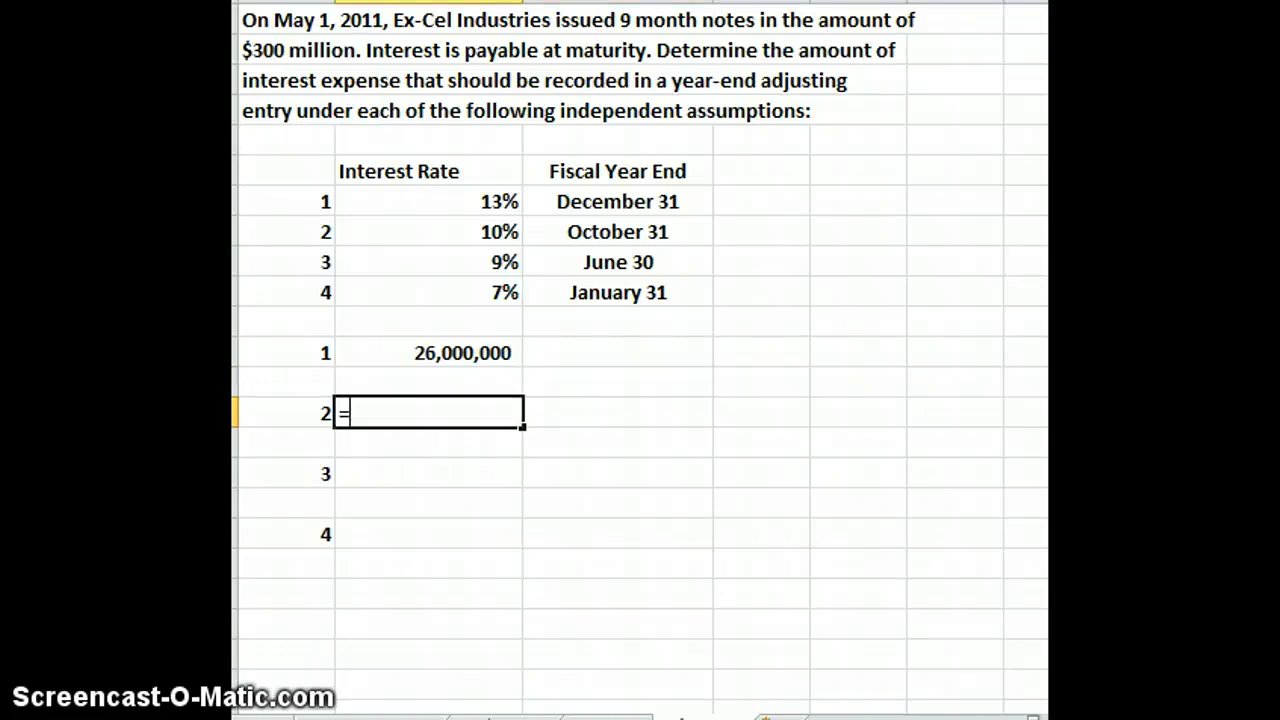
text(300000000)
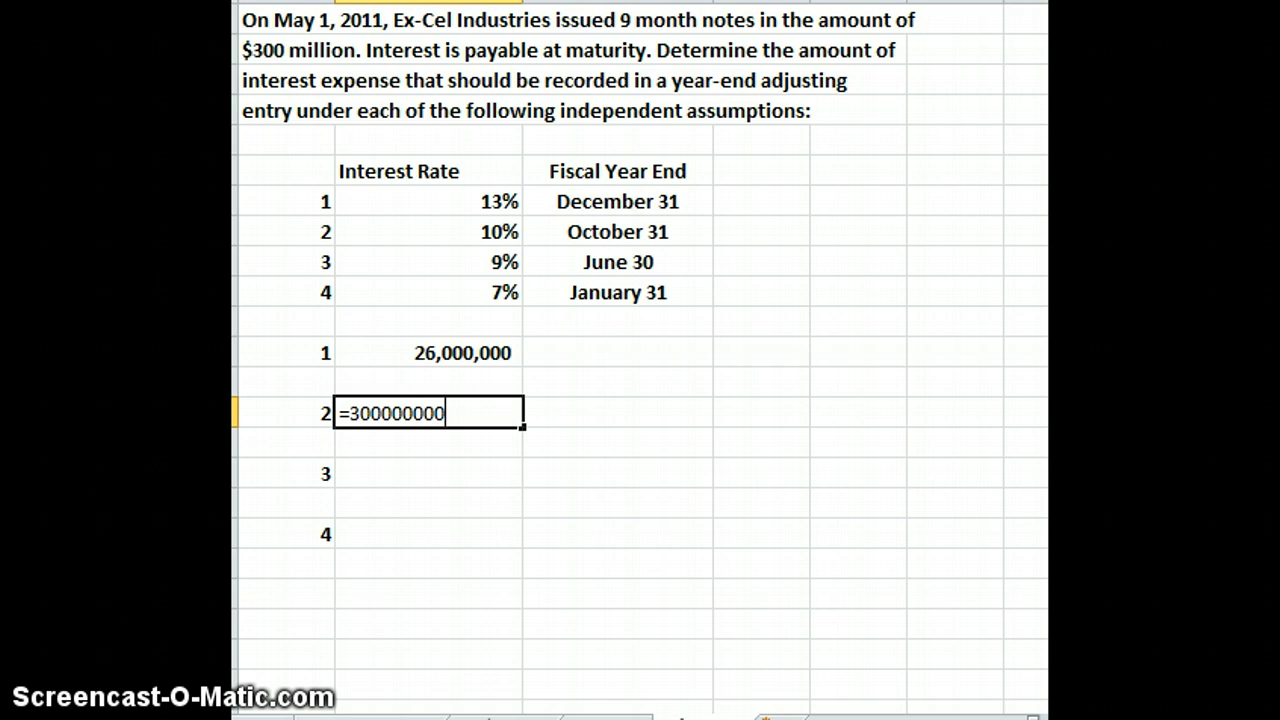
text(*.10*()
text(6/12)
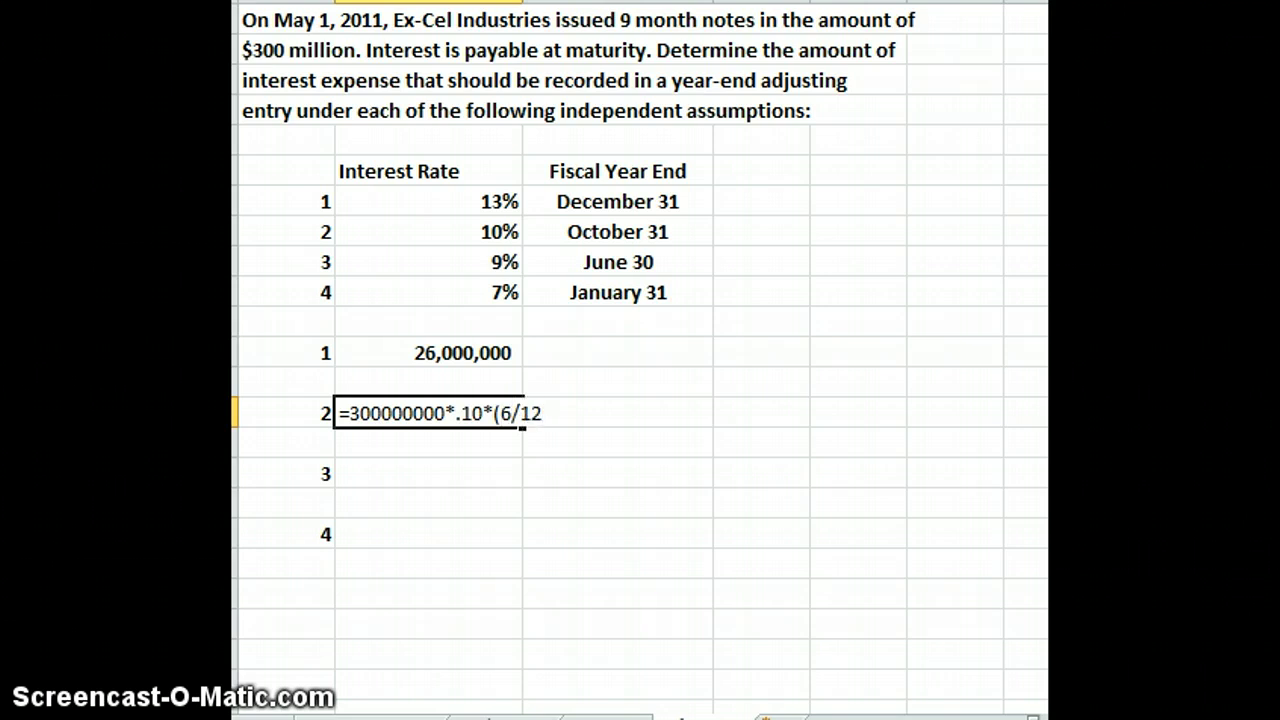
text())
key(Return)
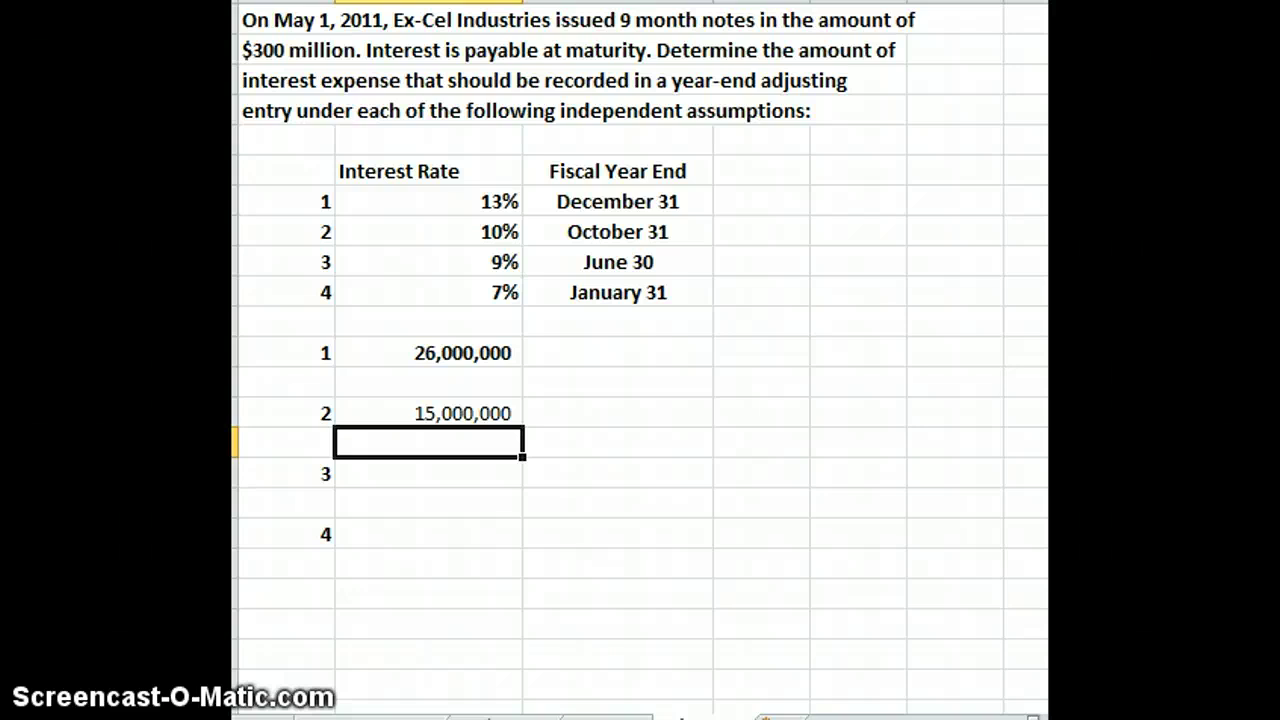
key(Down)
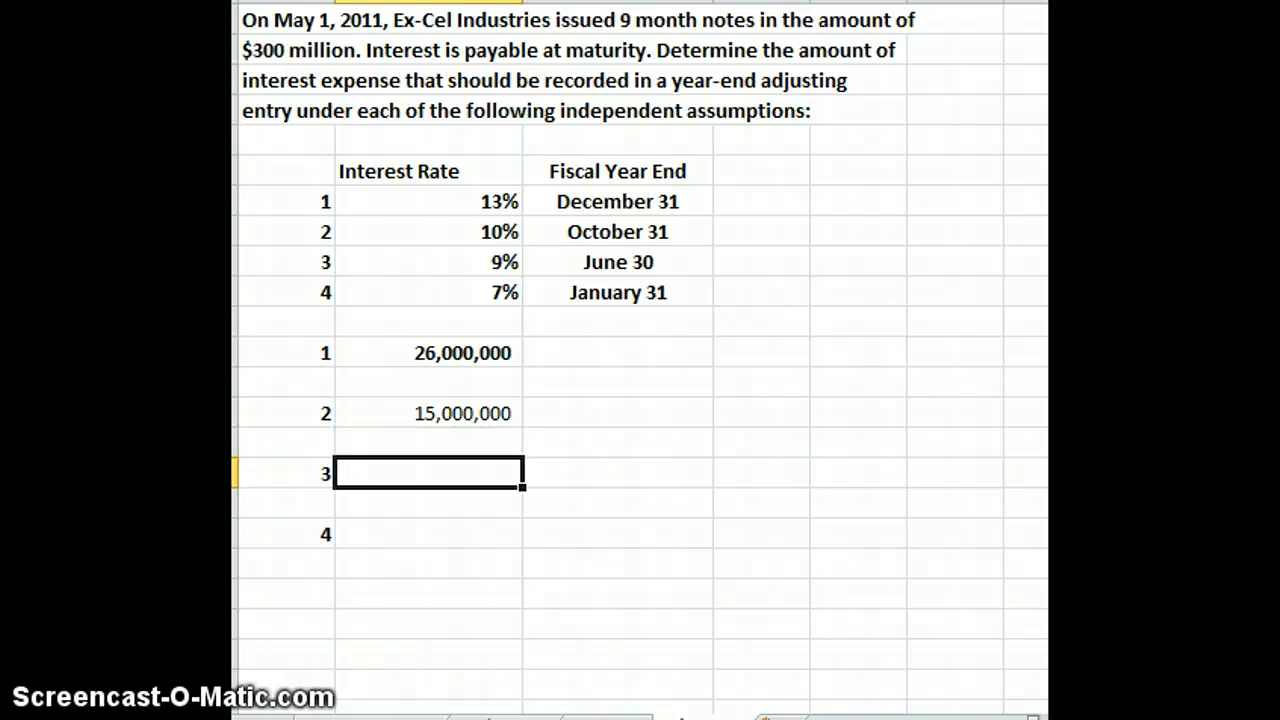
Enter =300000000*.09*(2/12) beside answer label 3, giving 4,500,000.
text(=)
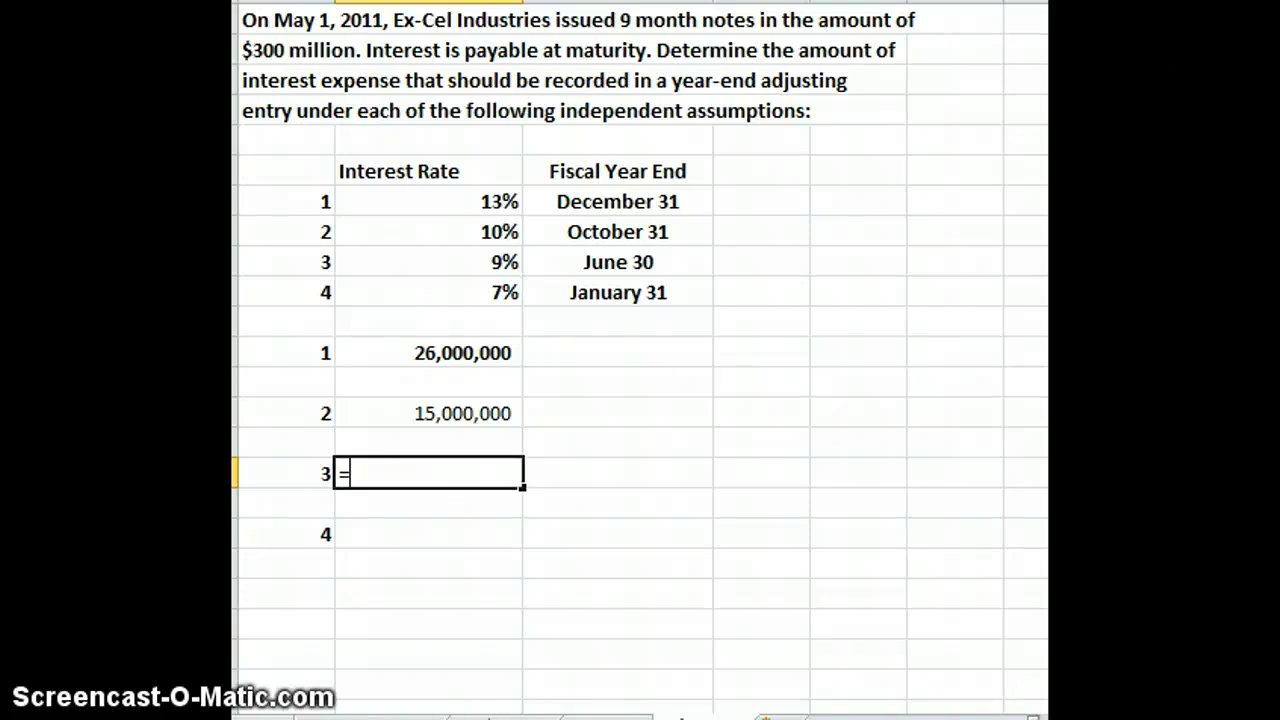
text(300000)
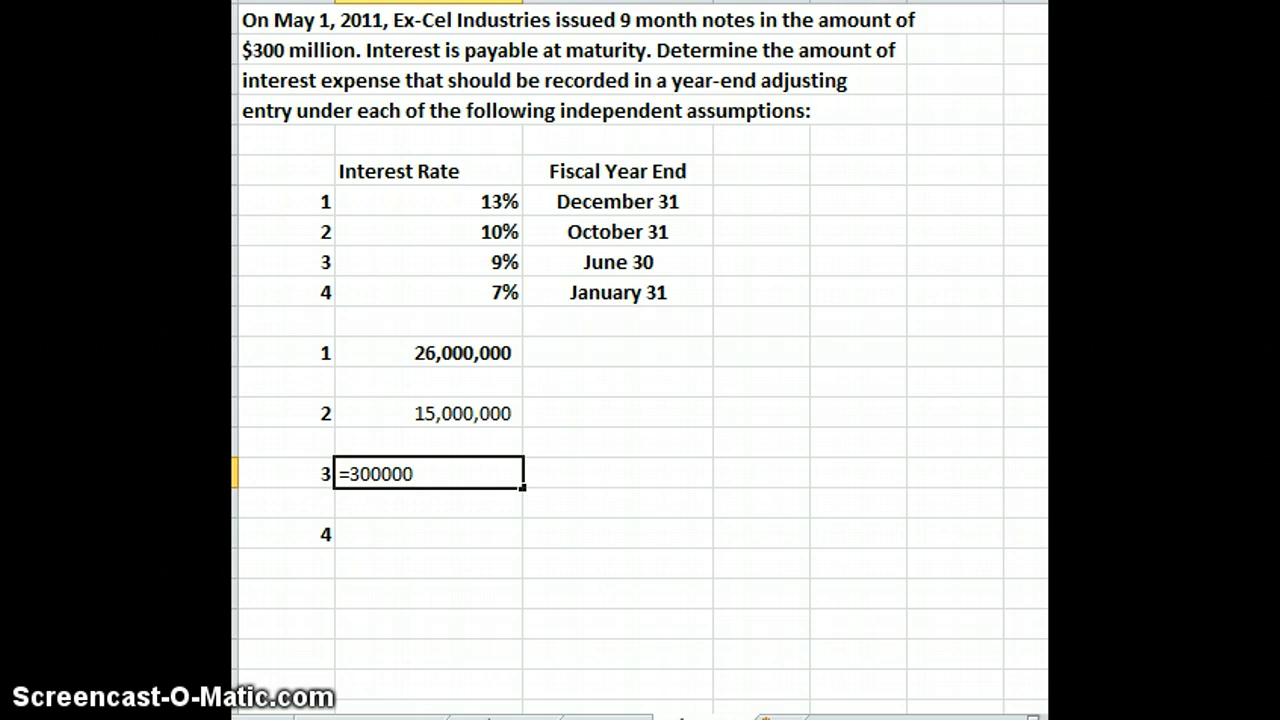
text(000*.09*(2.1)
key(BackSpace)
key(BackSpace)
text(/12))
key(Return)
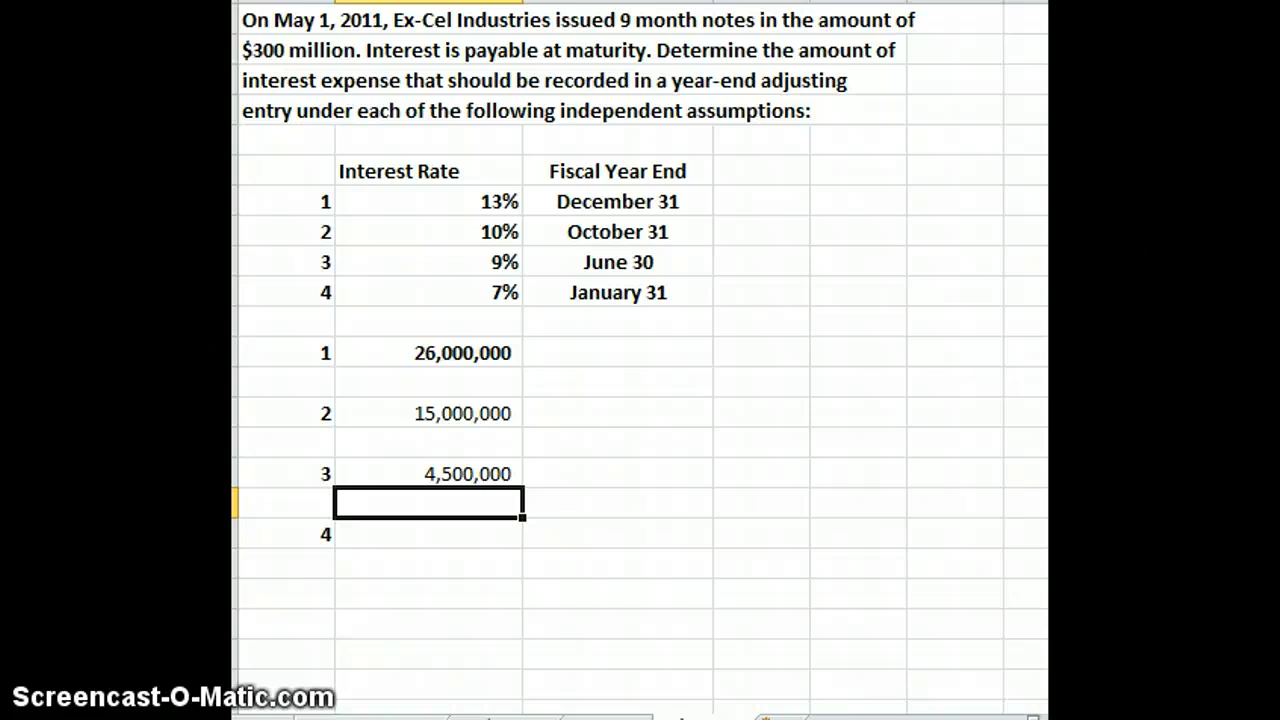
click(428, 534)
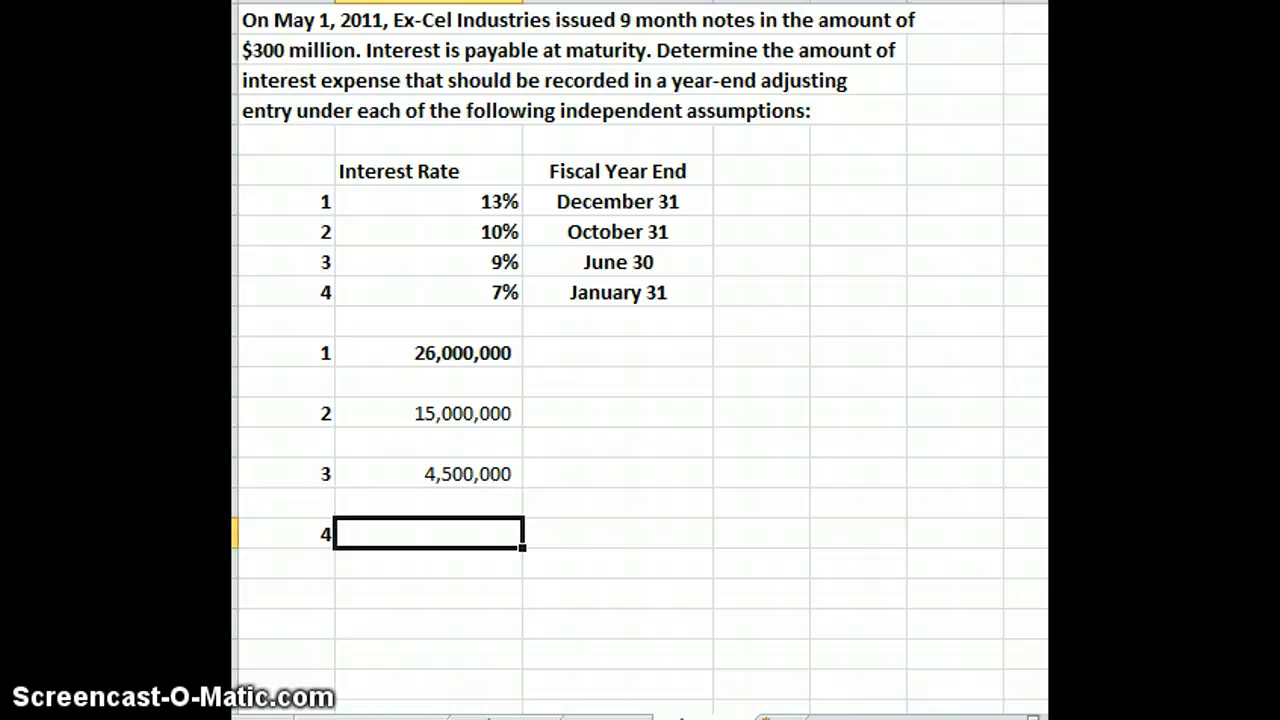
Enter =300000*.07*(9/12) beside answer label 4, which returns 15,750.
text(=)
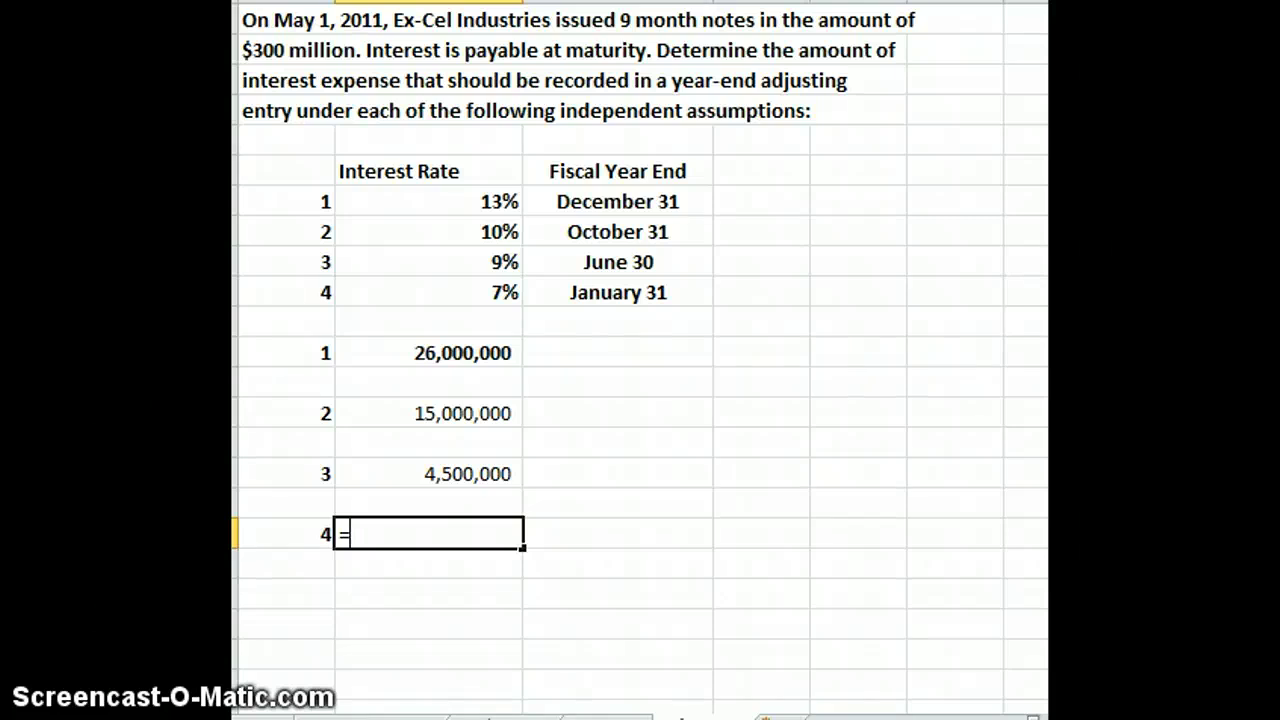
text(300000)
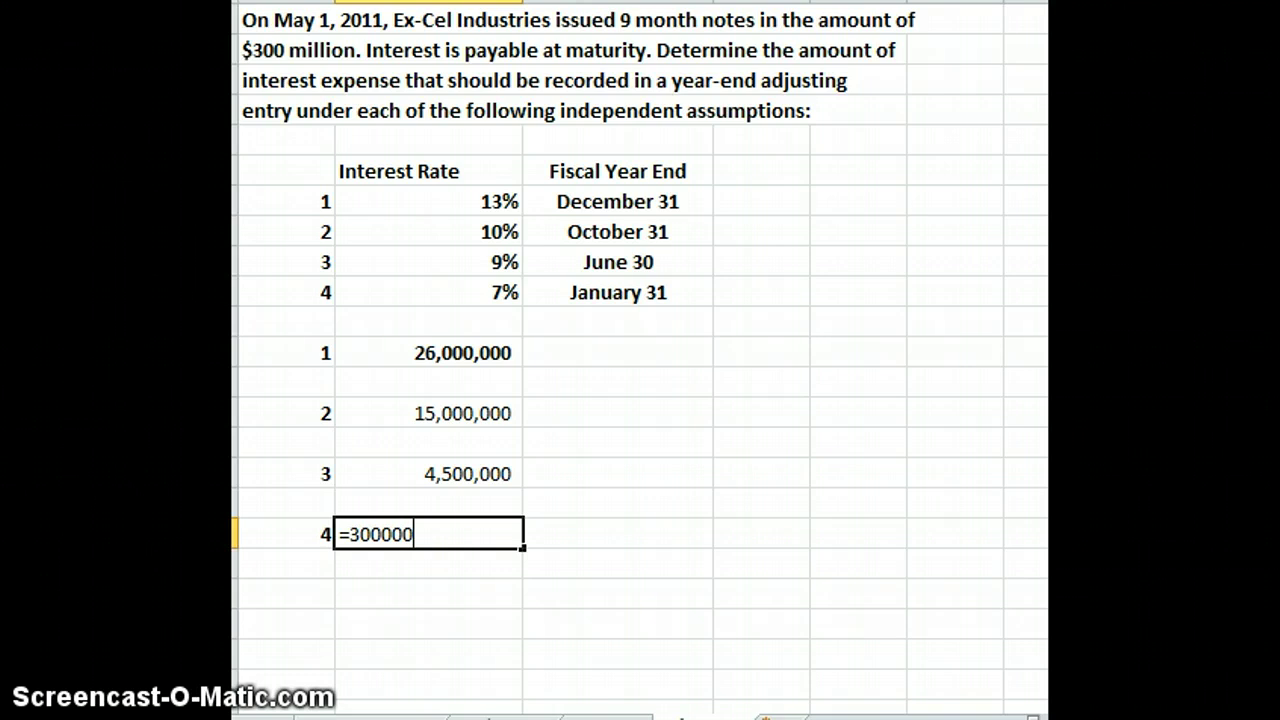
text(*)
text(.0)
text(7)
text(*)
text(*)
key(BackSpace)
text((912))
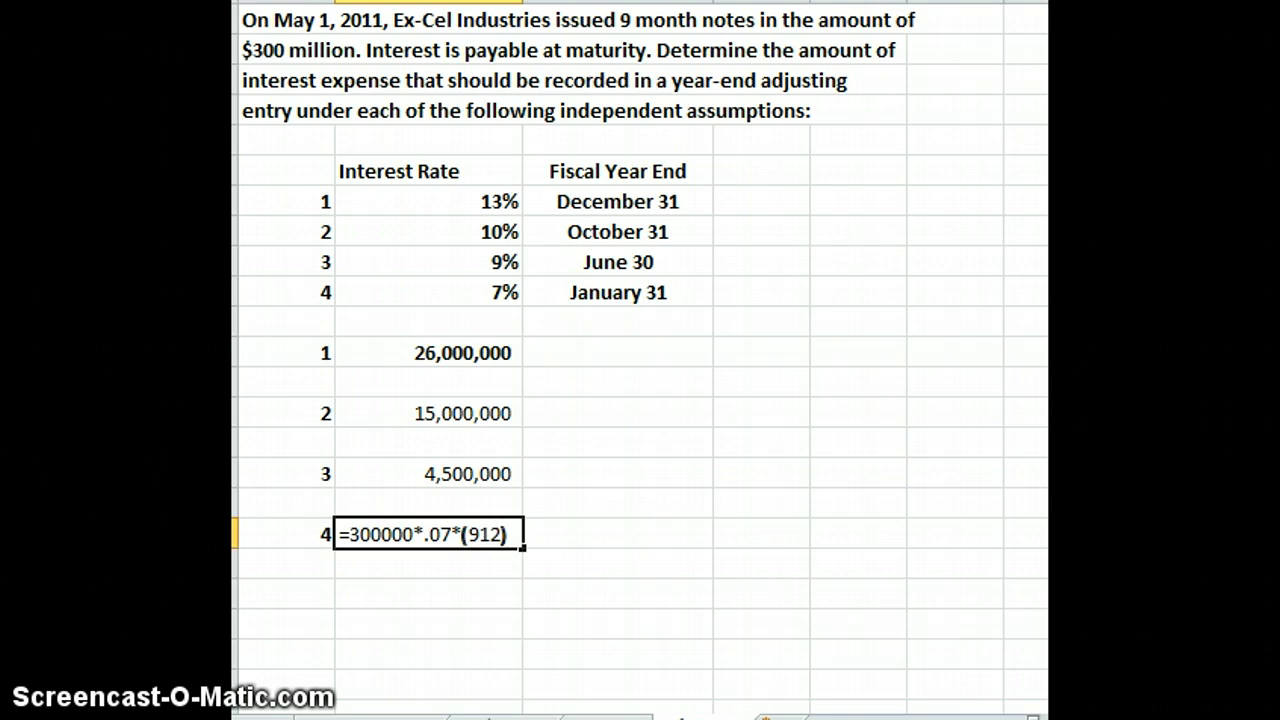
key(BackSpace)
key(BackSpace)
key(BackSpace)
key(BackSpace)
text(9/12))
key(Return)
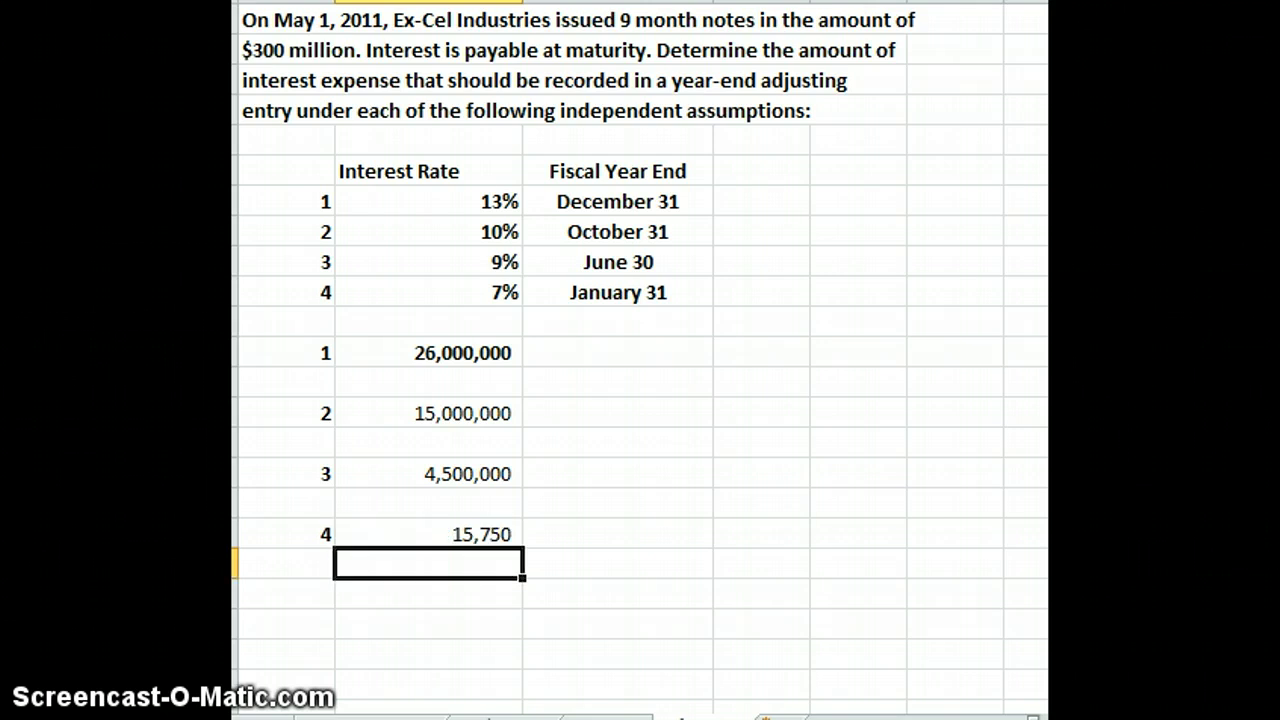
Add three zeros to answer 4's principal so it reads 300000000, giving 15,750,000.
key(Up)
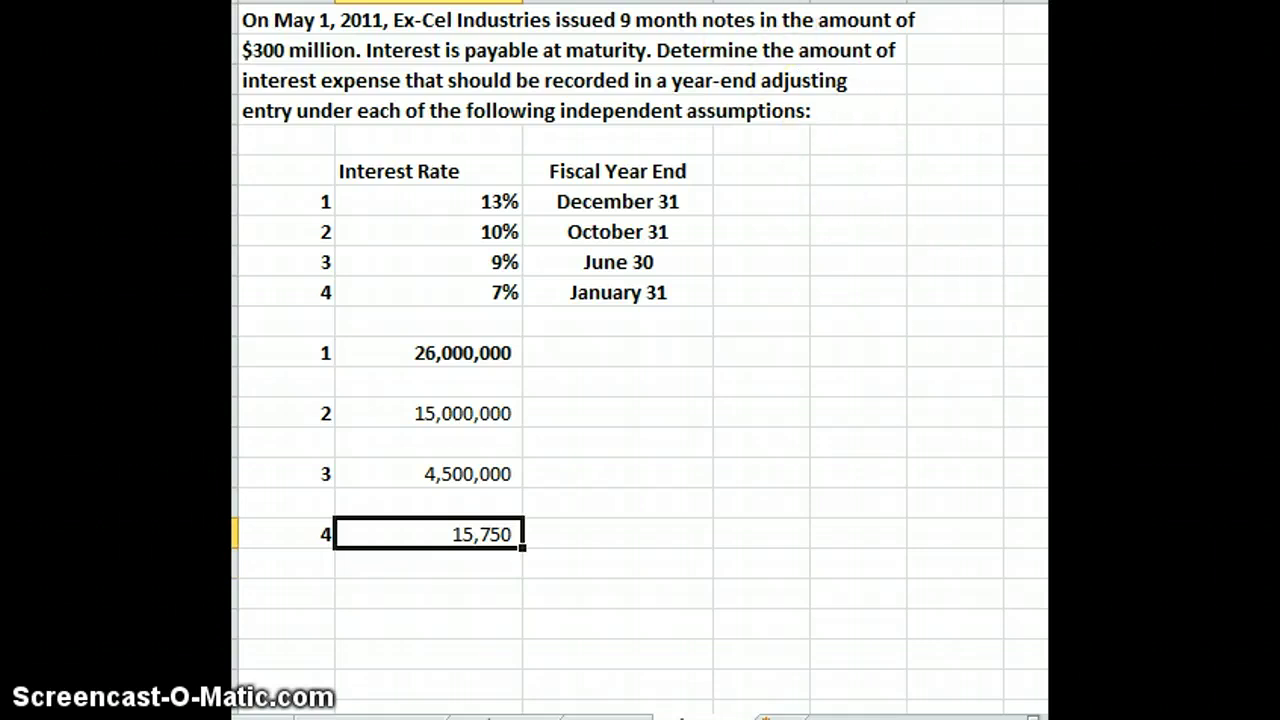
key(F2)
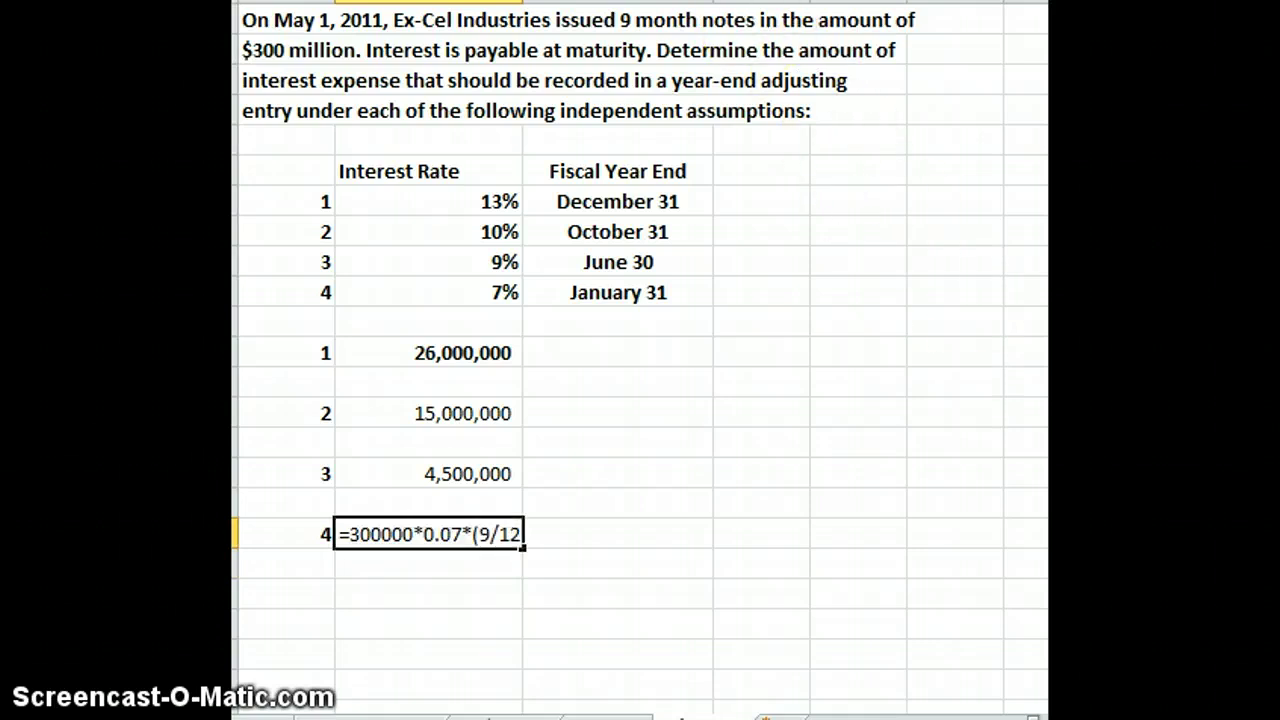
text(0)
key(Return)
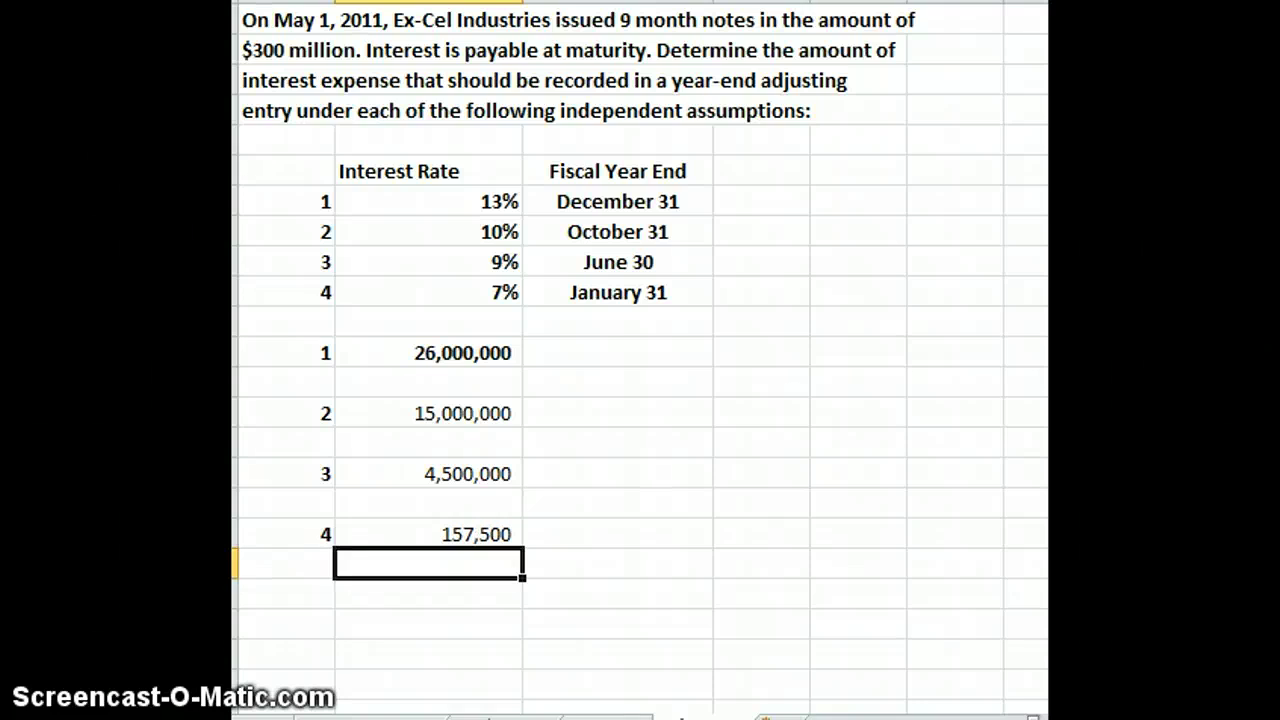
key(Up)
key(F2)
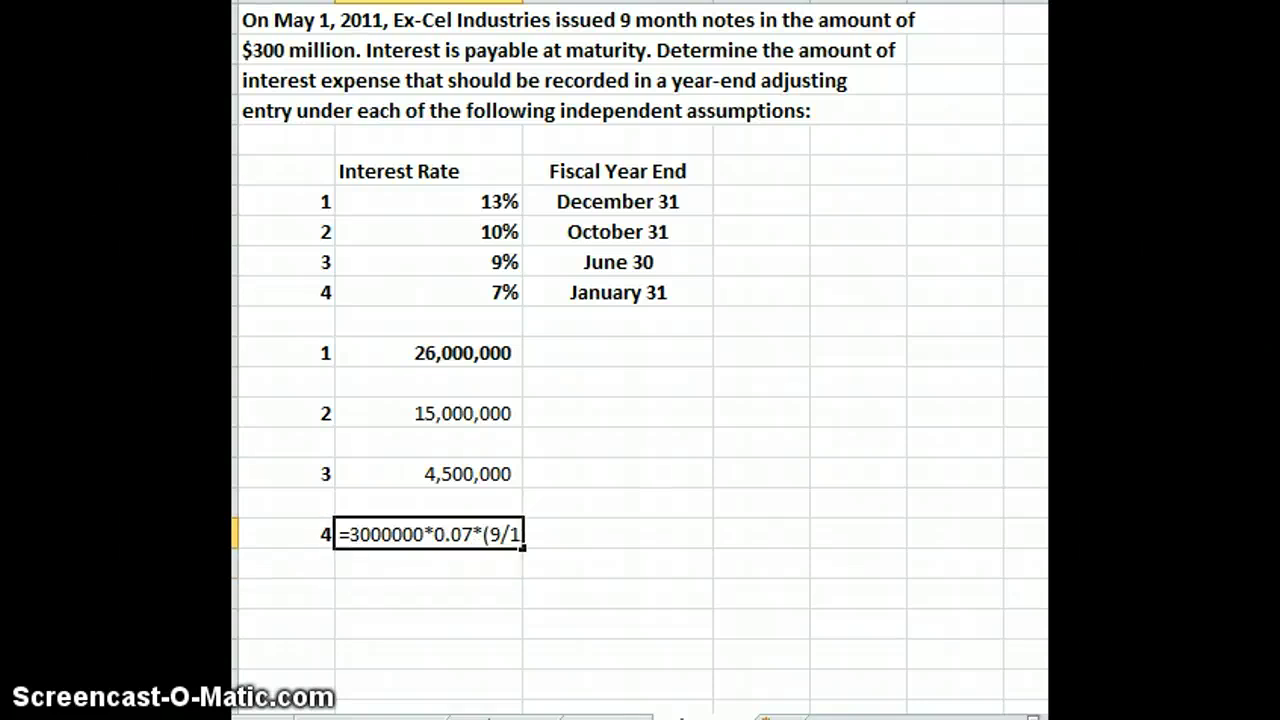
text(0)
key(Return)
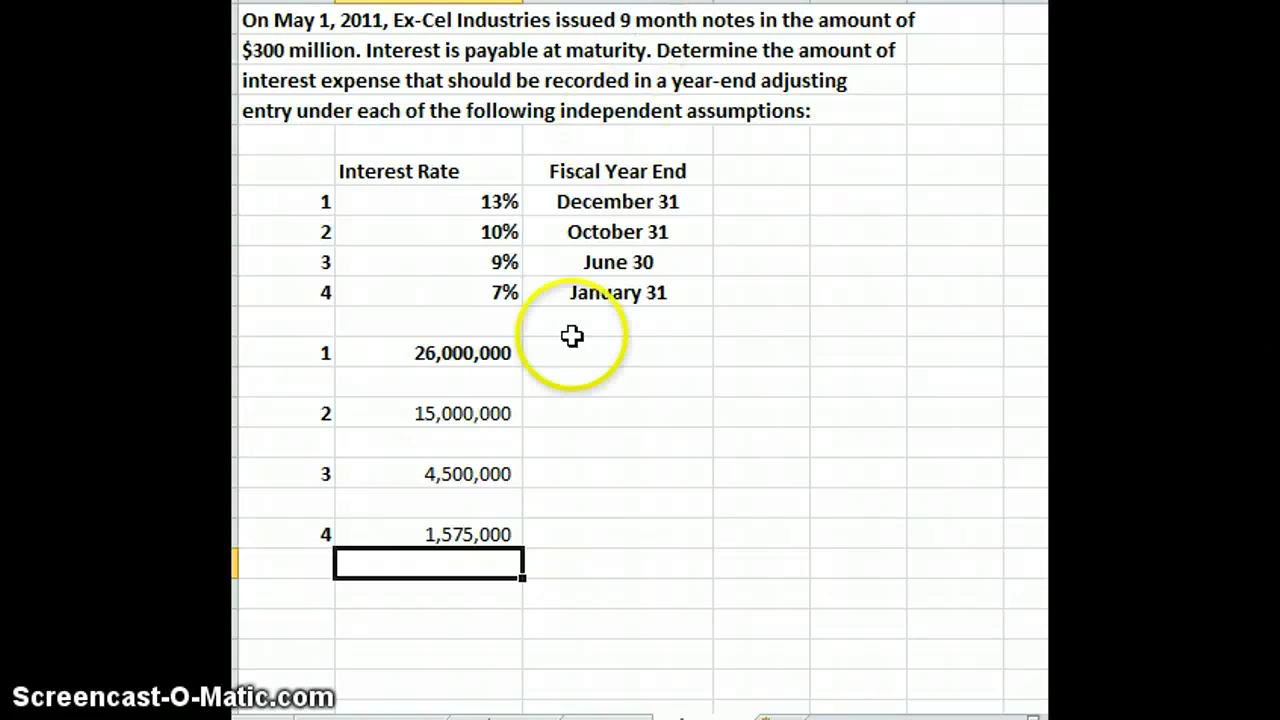
key(Up)
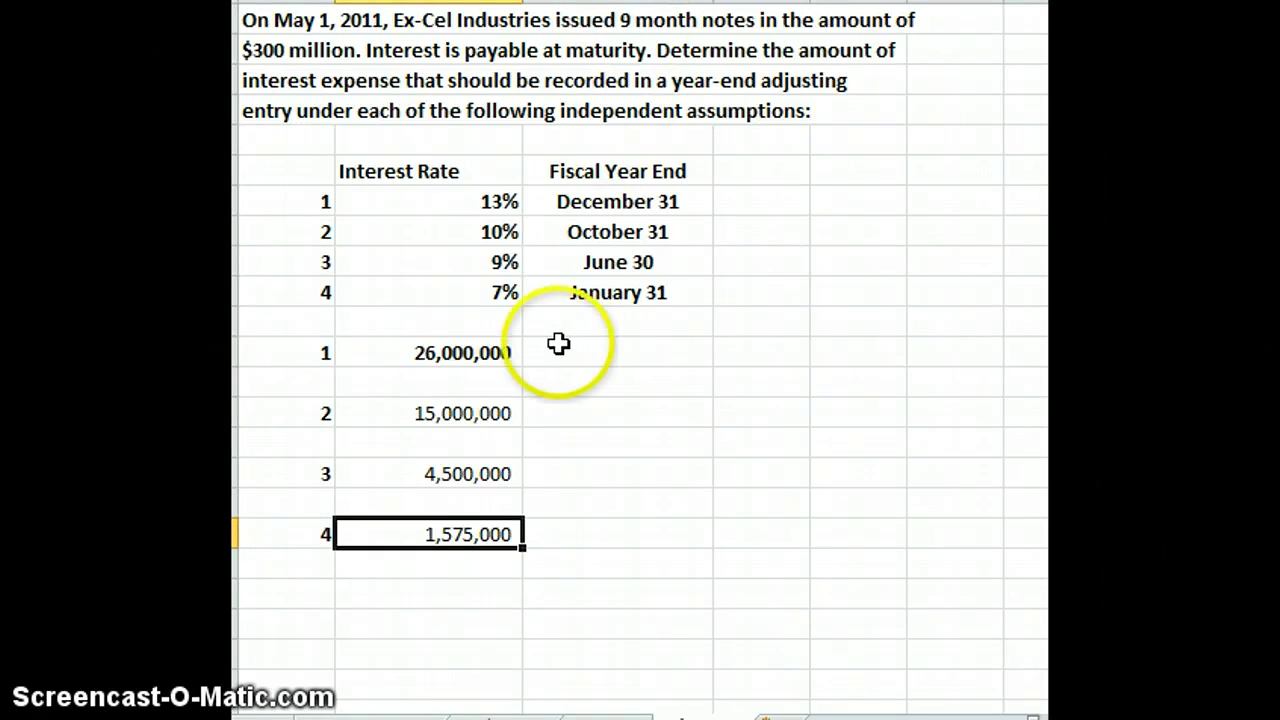
key(F2)
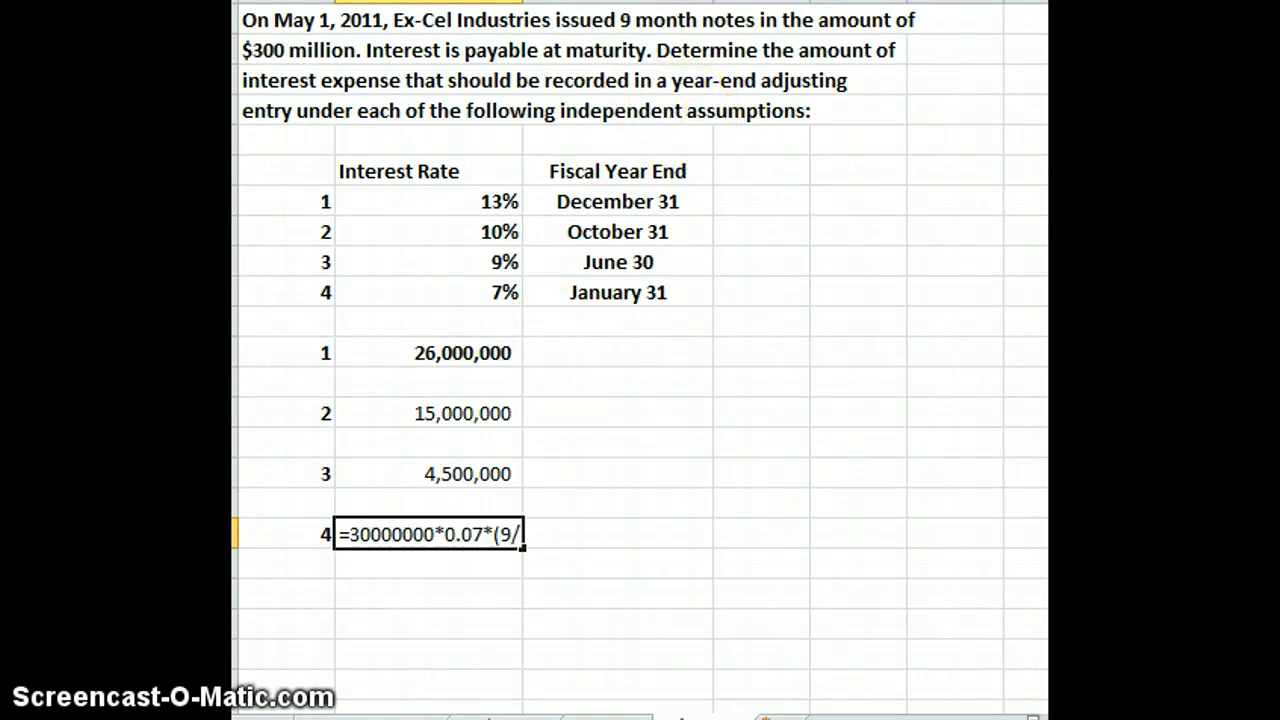
text(0)
key(Return)
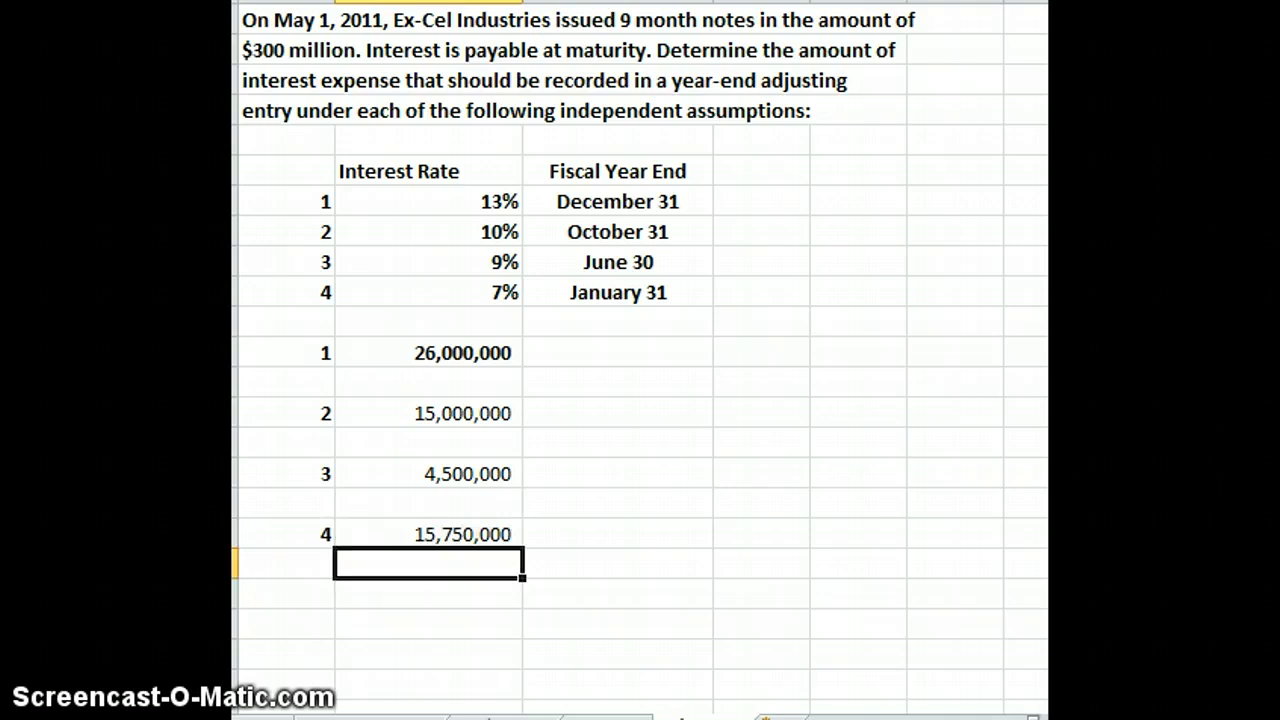